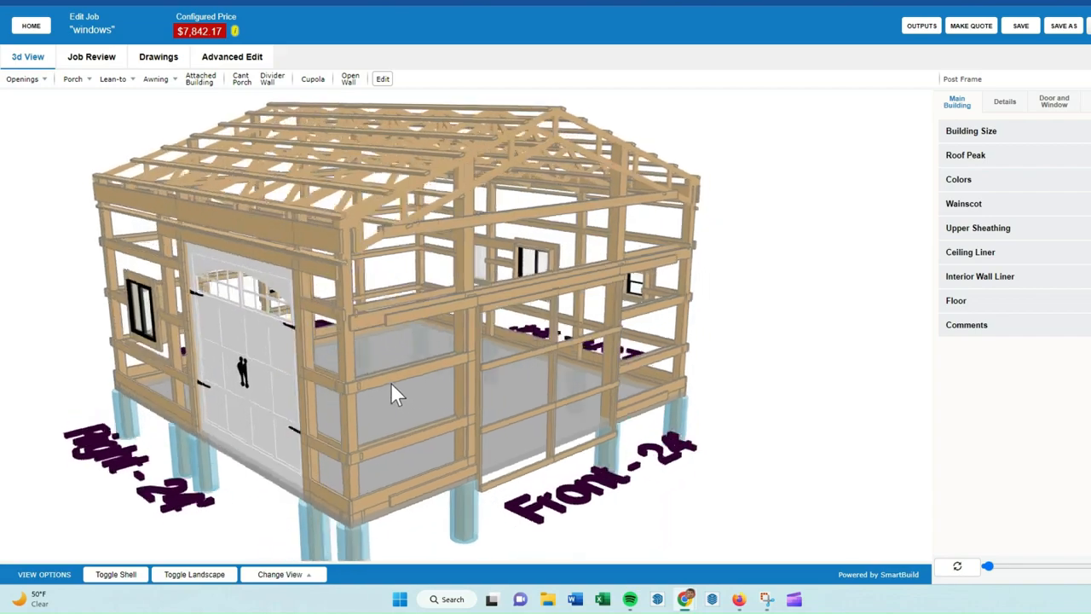
Leave the current job without saving and return to the SmartBuild home page
mouse_move(391, 384)
mouse_down()
mouse_move(480, 397)
mouse_move(601, 385)
mouse_move(494, 387)
mouse_move(494, 397)
mouse_up()
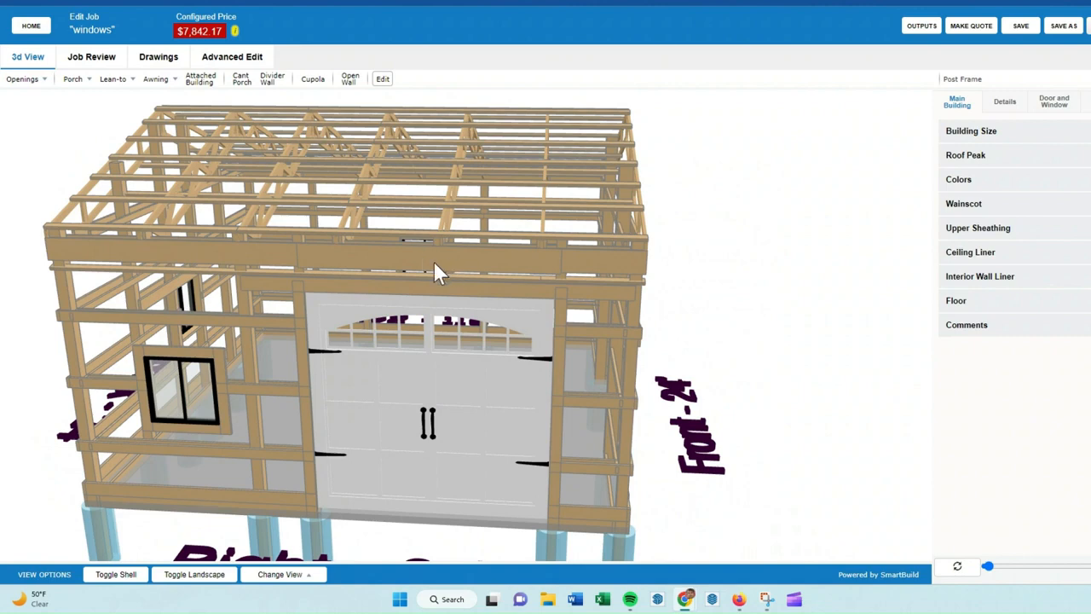
scroll(434, 271, down, 2)
scroll(435, 271, down, 2)
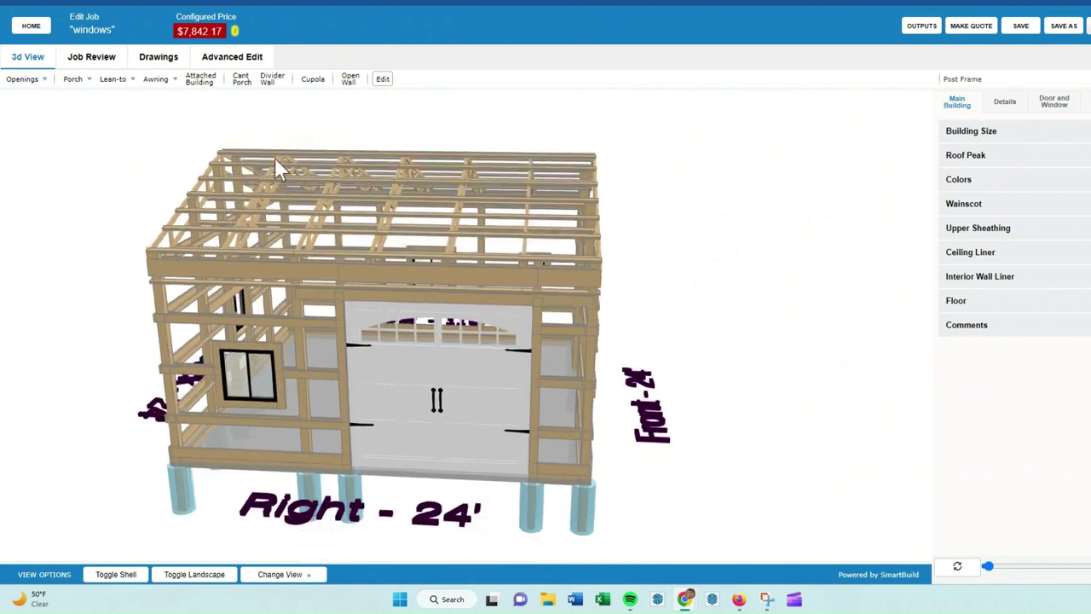
click(38, 27)
click(665, 255)
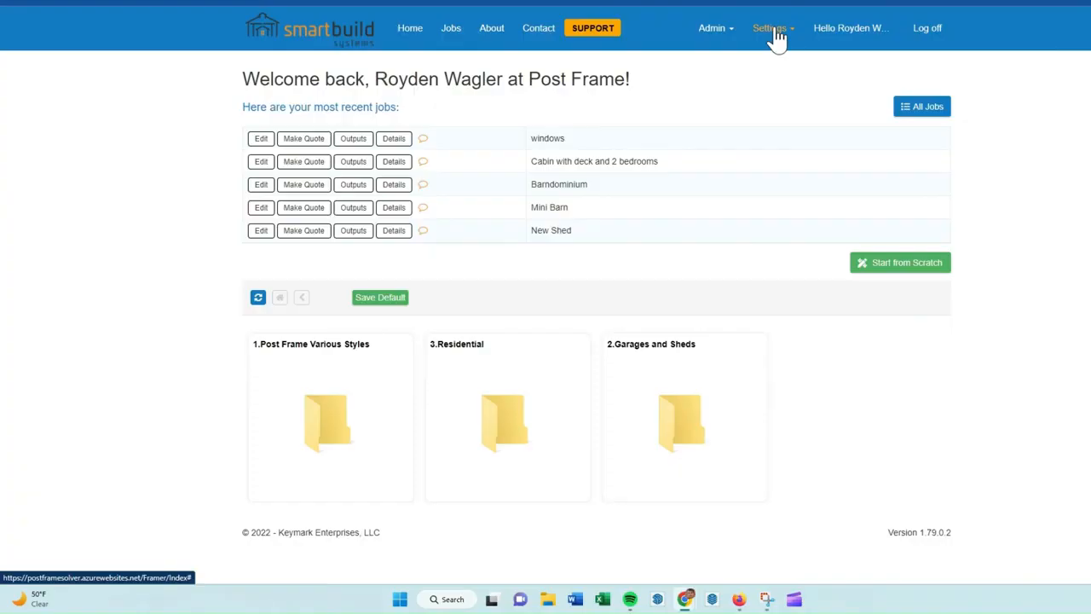
Open the Setup Wizard from the Settings list
click(772, 28)
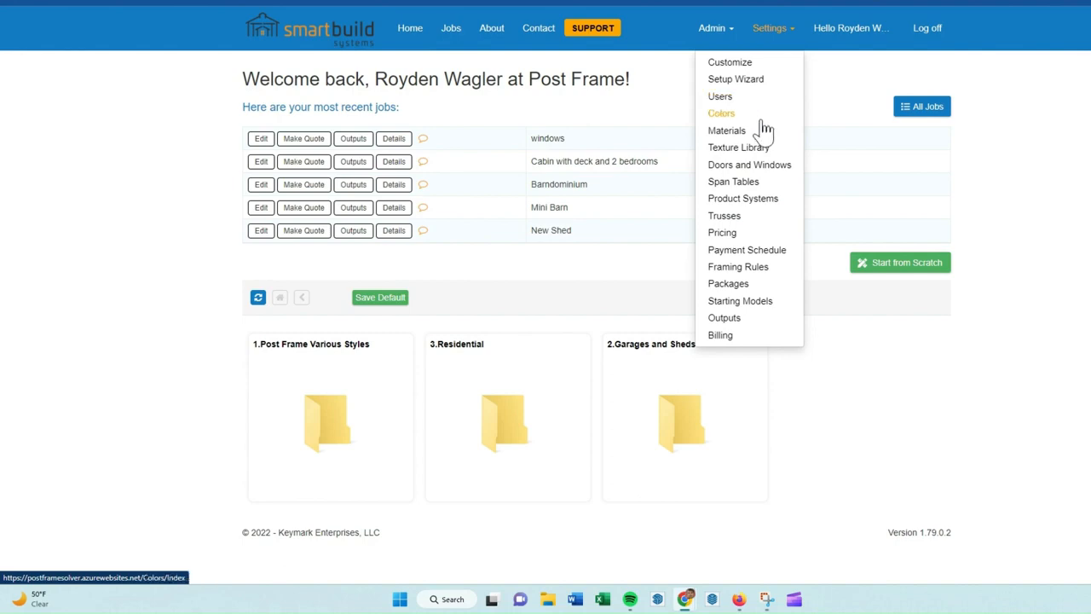
click(718, 79)
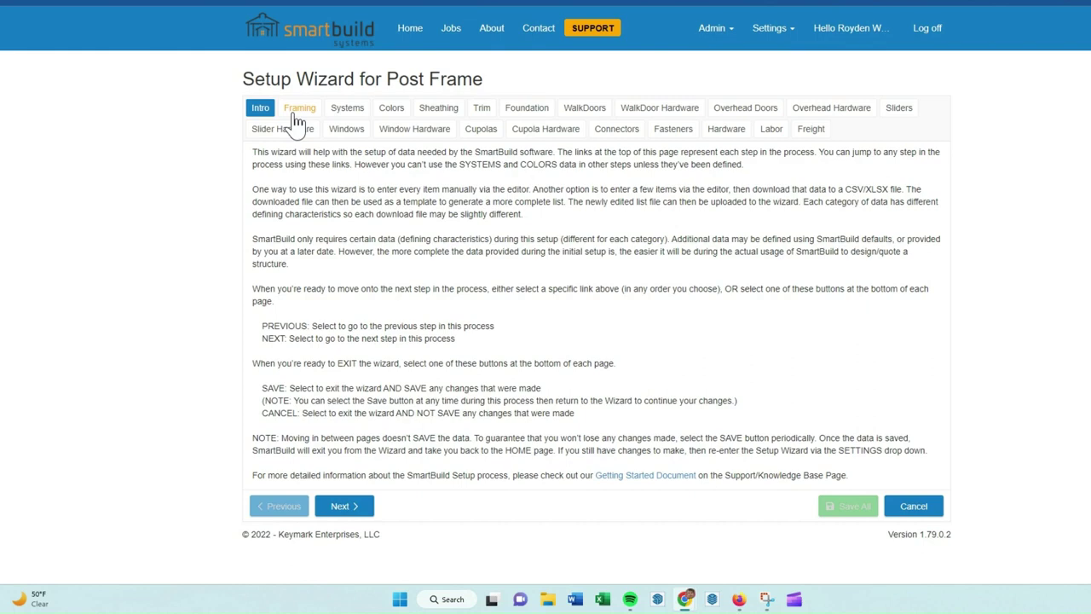
In Framing, give LVL12 the Engineered Lumber color, keeping the Dimension Lumber profile, and save it
click(298, 111)
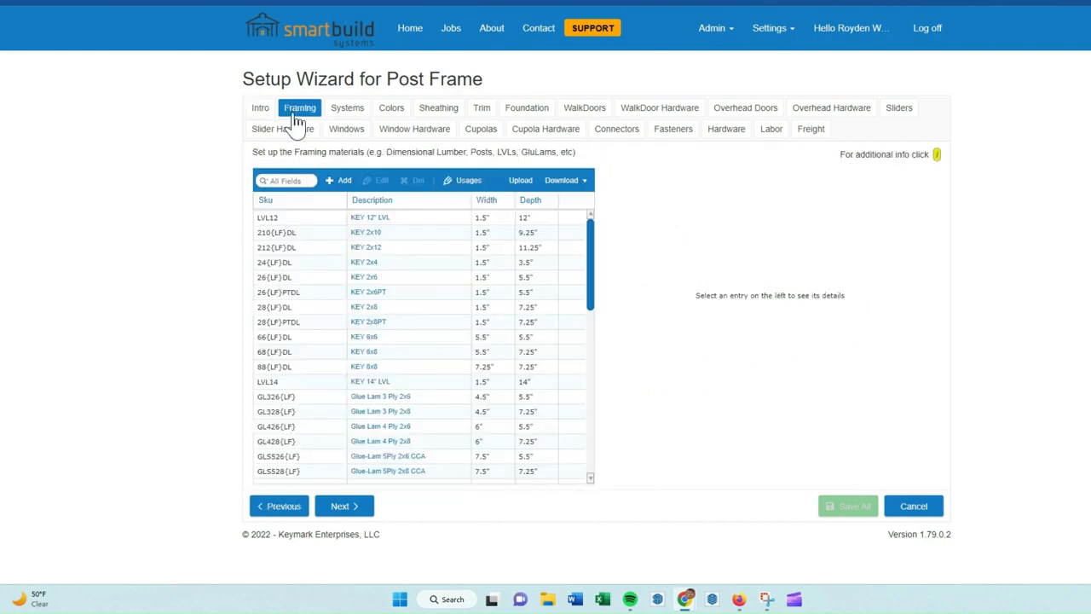
double_click(392, 224)
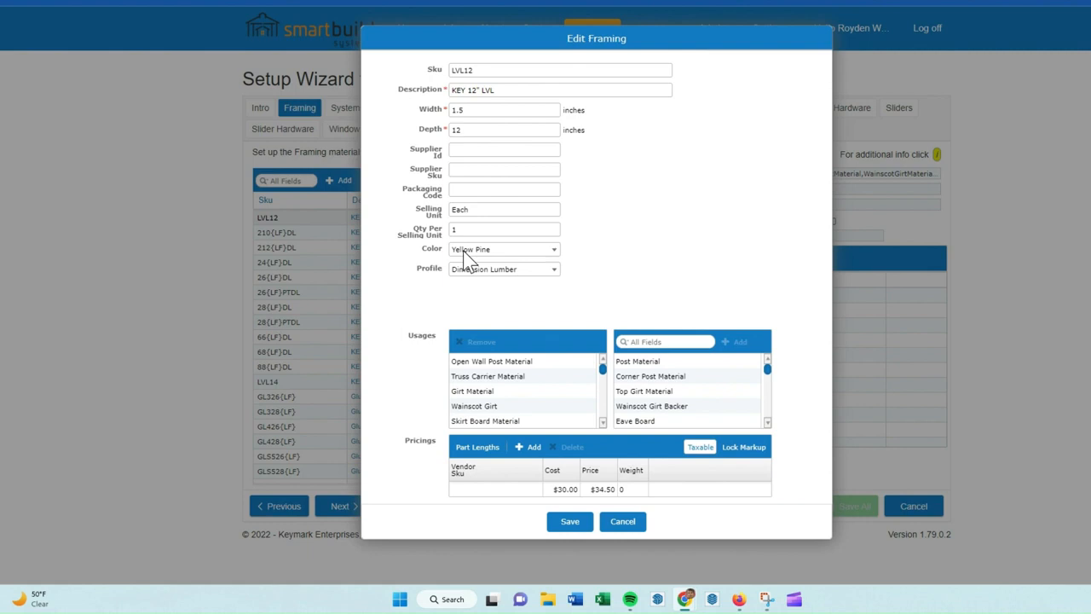
click(507, 253)
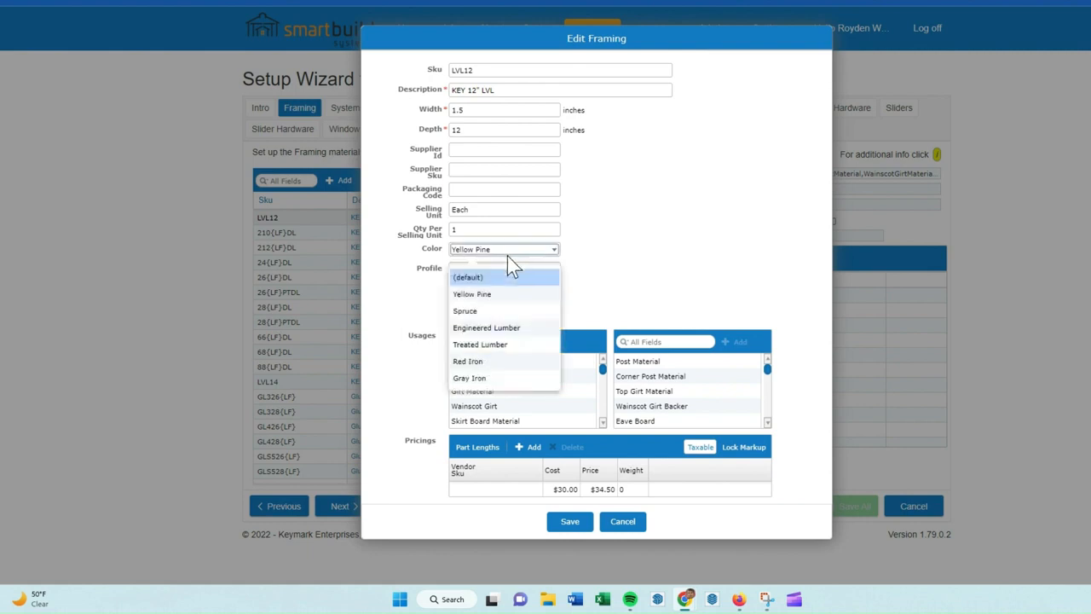
key(Escape)
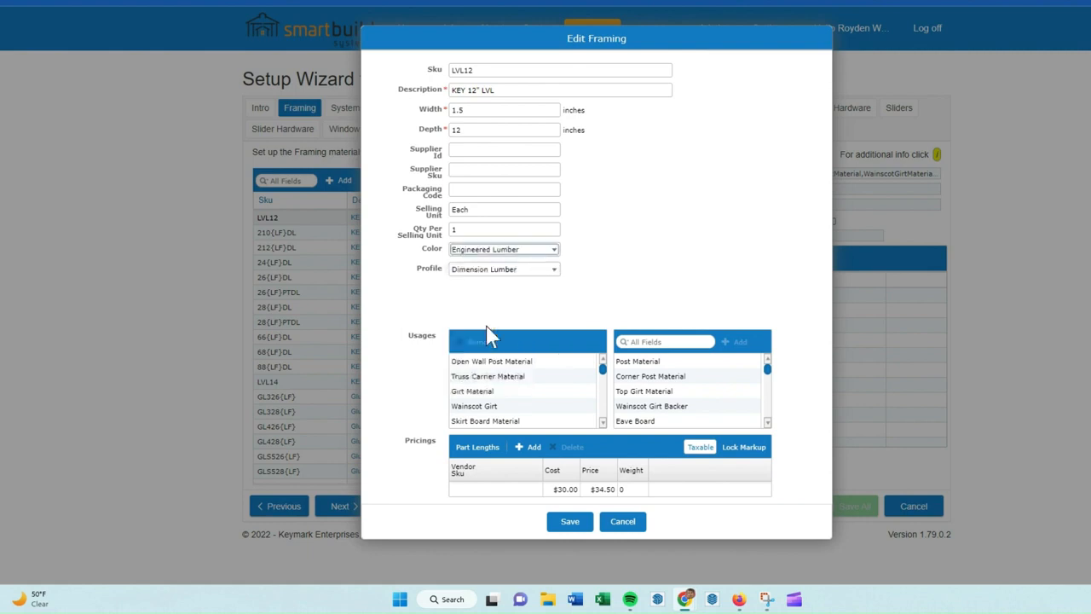
click(500, 271)
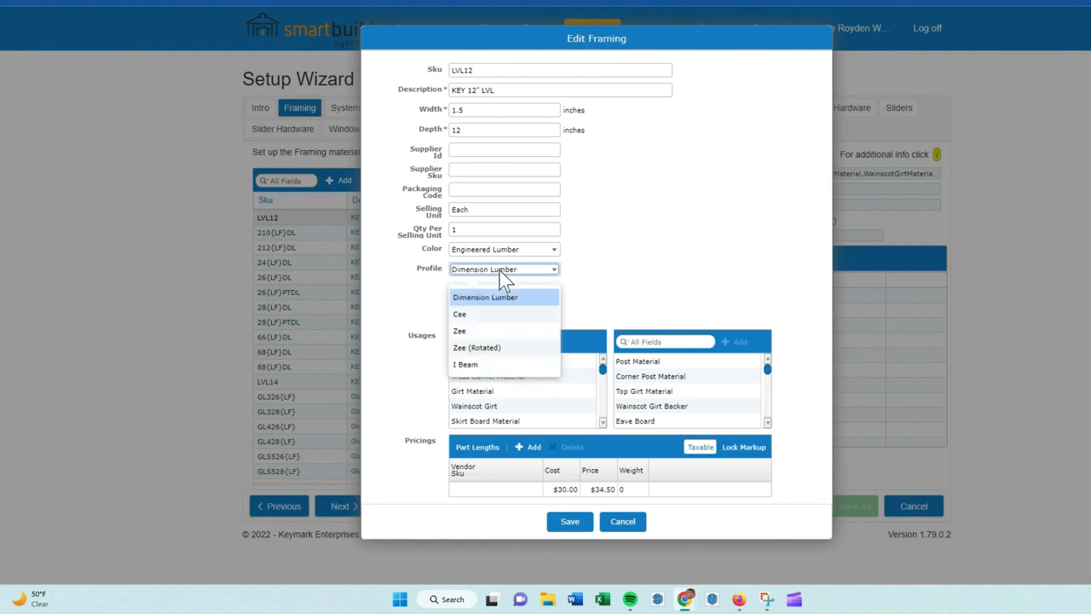
click(612, 272)
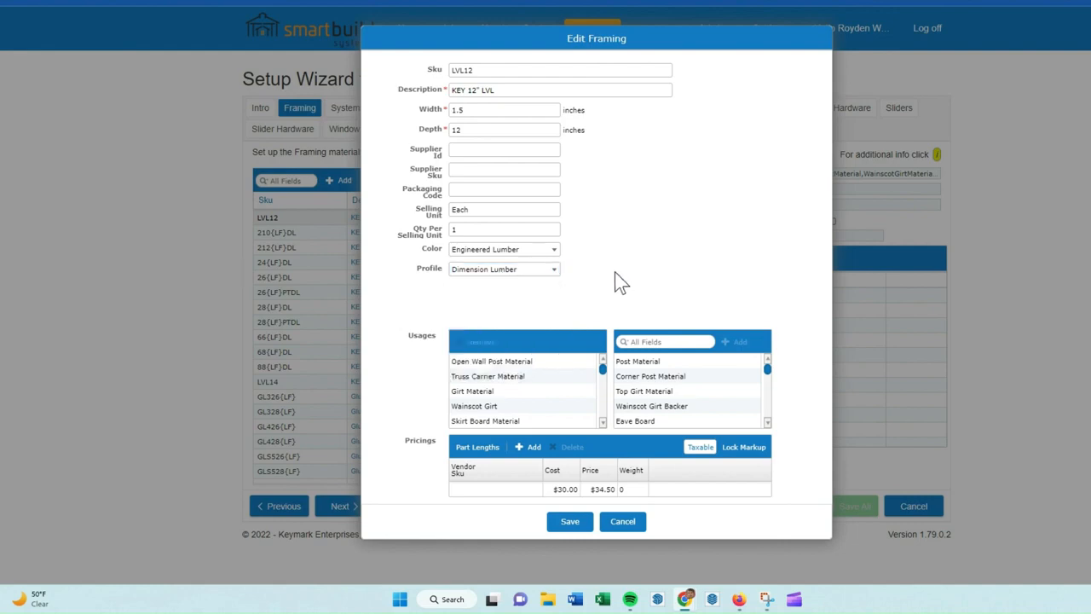
click(571, 521)
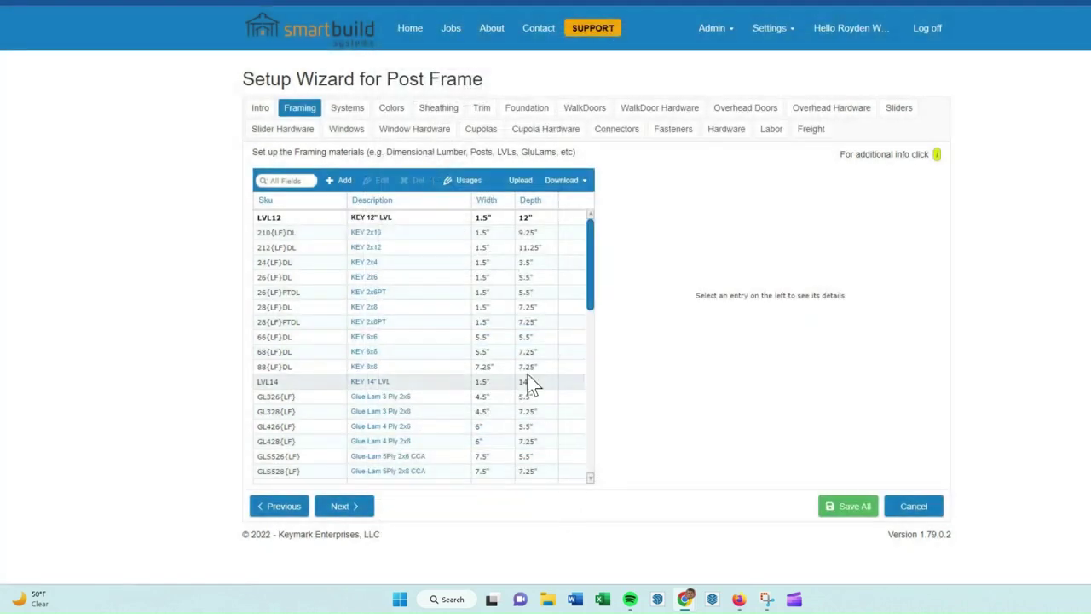
Review and re-save the 210(LF)DL and 212(LF)DL framing items unchanged
double_click(386, 237)
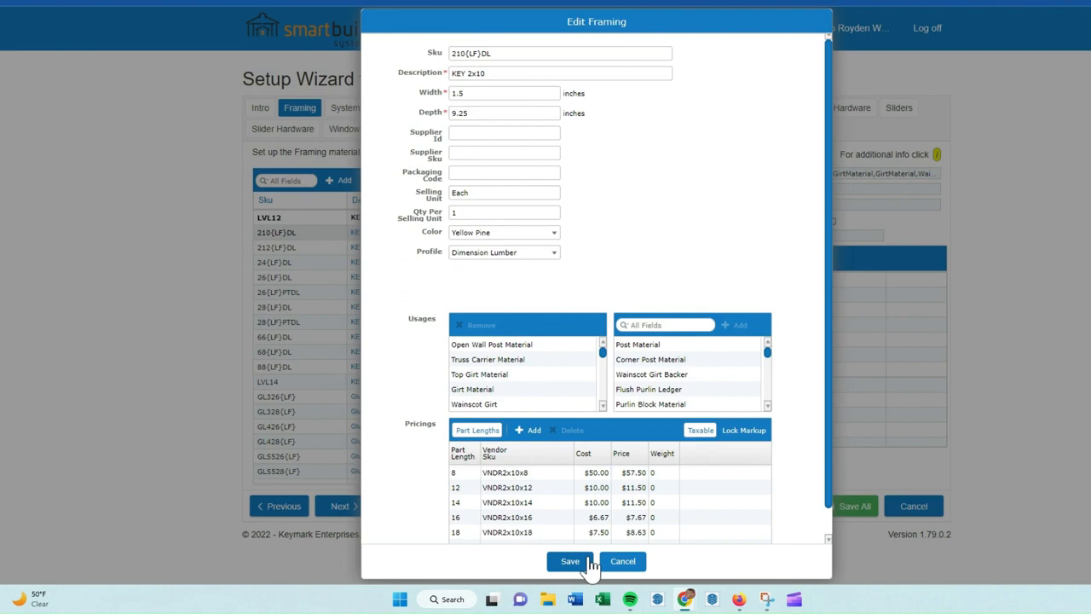
click(571, 563)
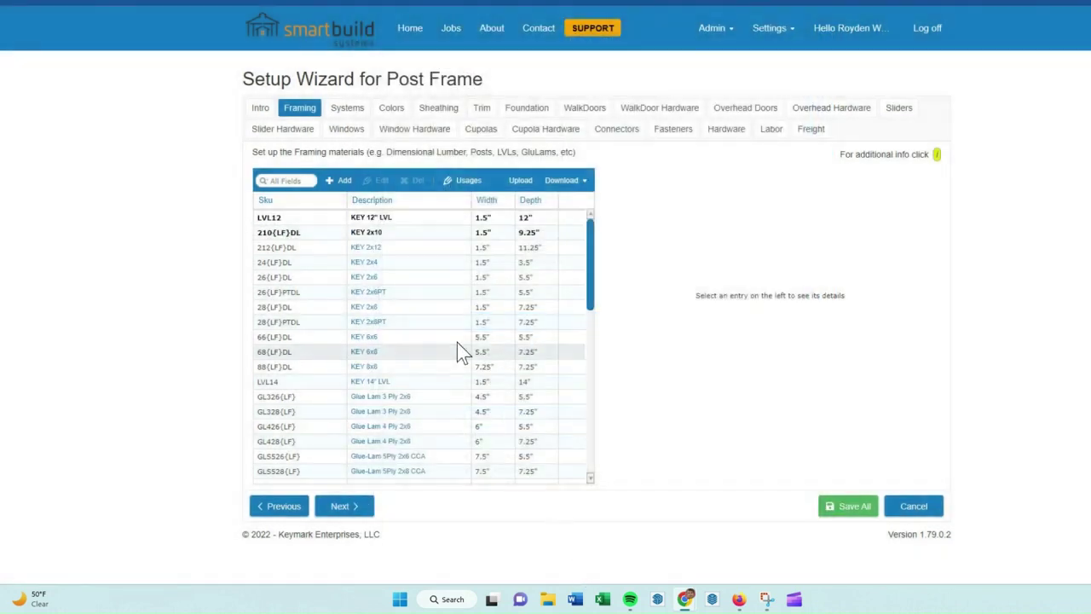
double_click(385, 252)
click(566, 563)
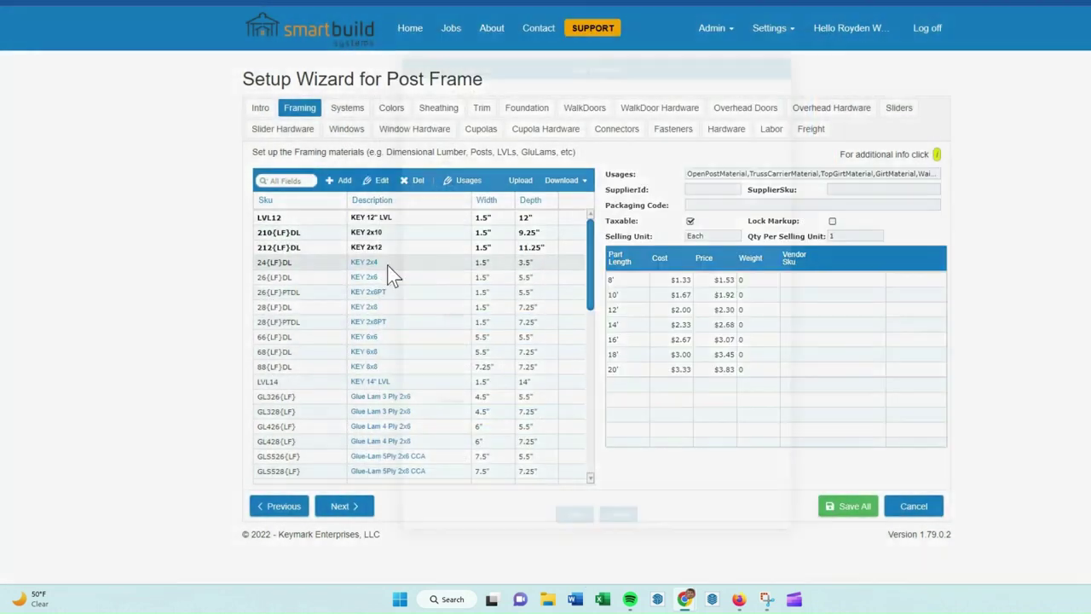
Set the 2x4 and 2x6 framing item colors to Spruce and save each
double_click(387, 265)
click(502, 232)
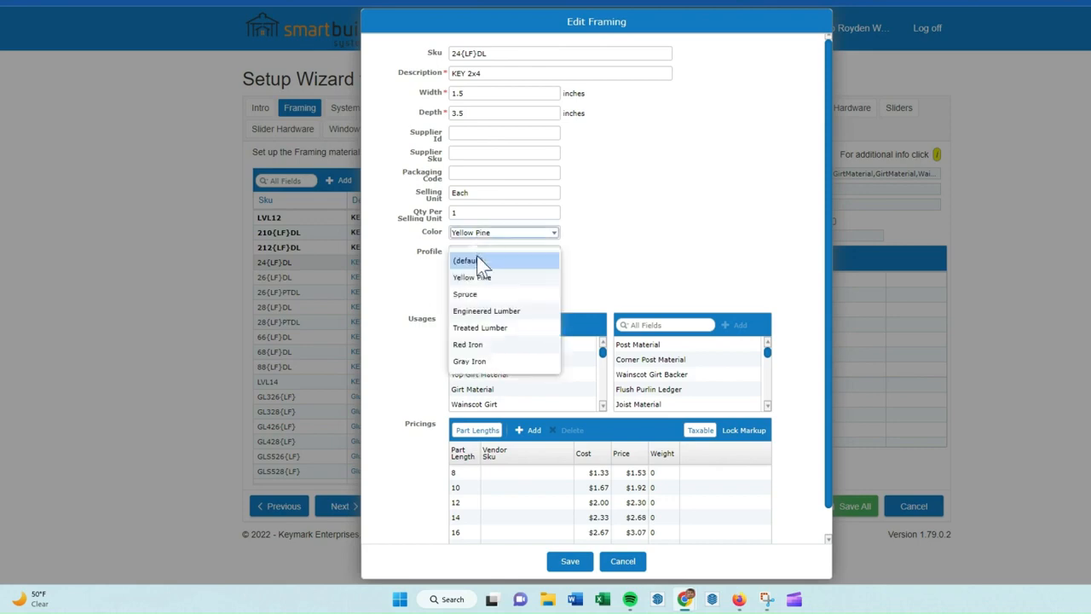
click(477, 299)
click(570, 561)
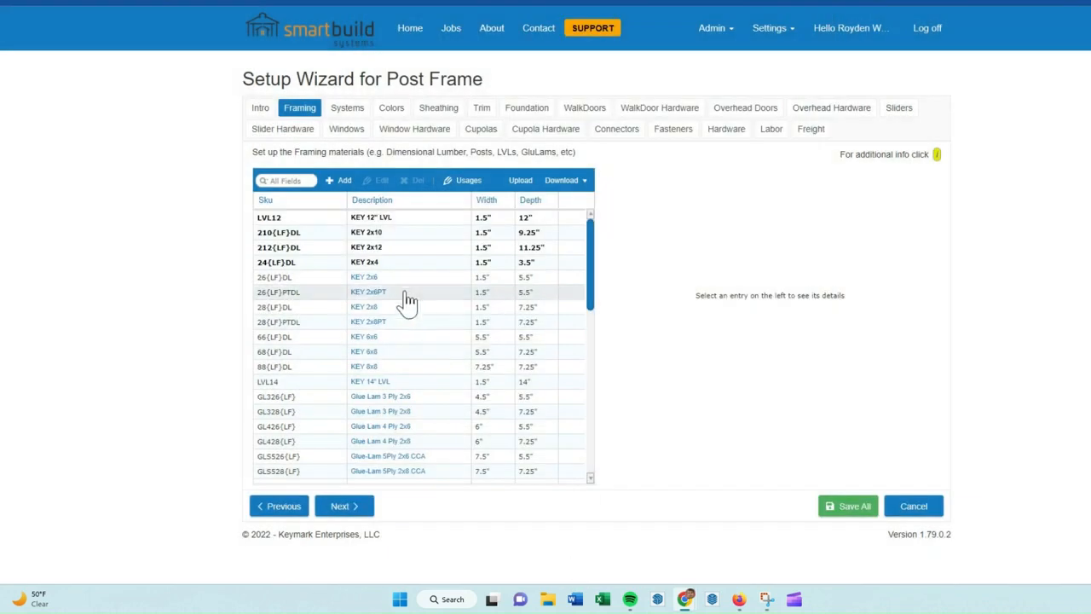
double_click(388, 277)
click(501, 233)
click(471, 294)
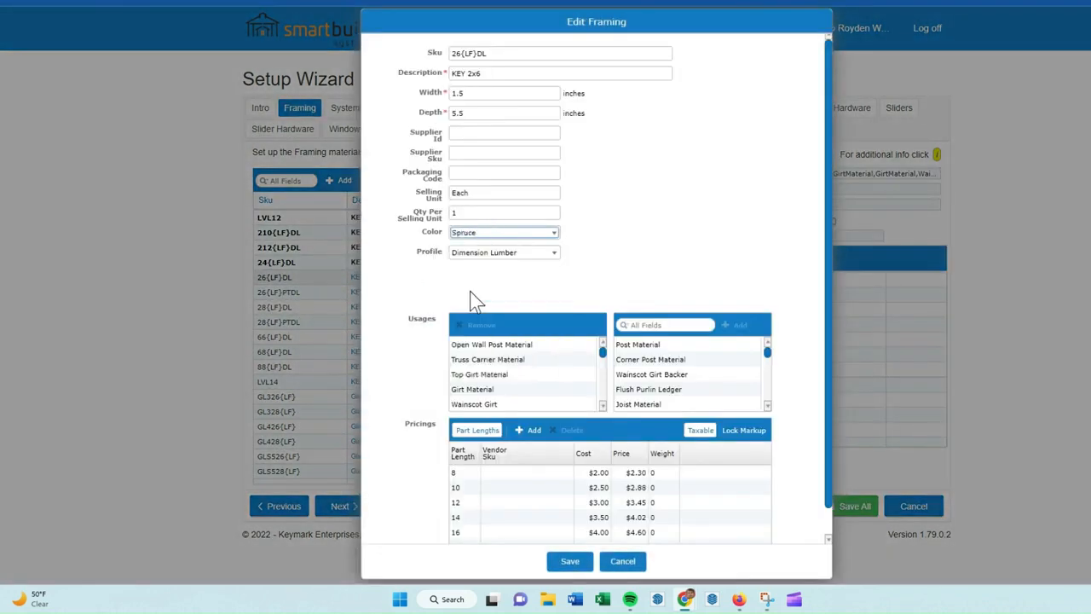
click(570, 561)
Download the framing list as a CSV file and open it in Excel
click(578, 182)
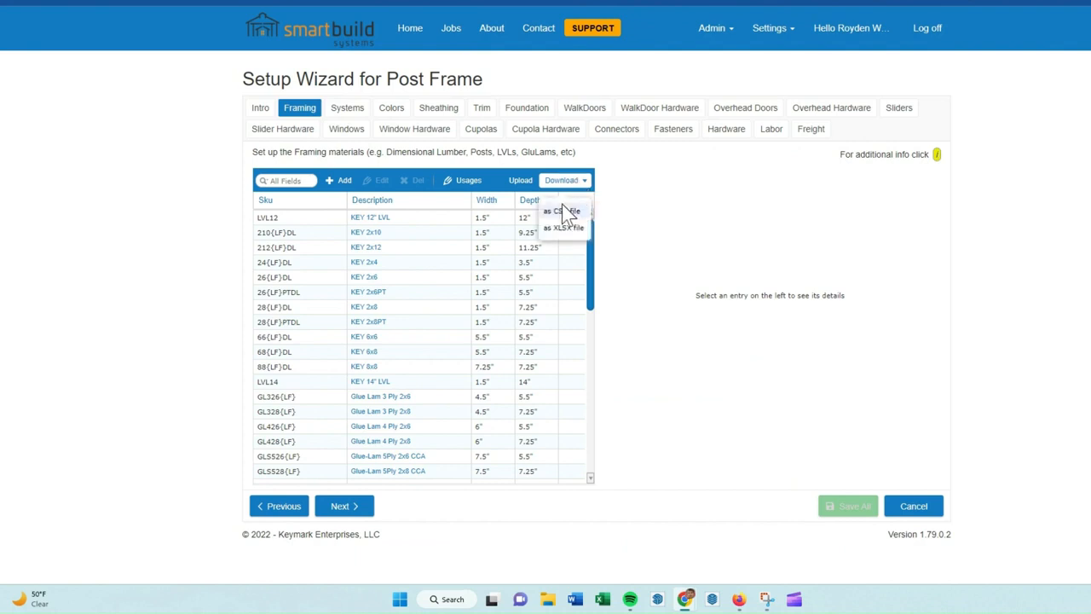
click(560, 210)
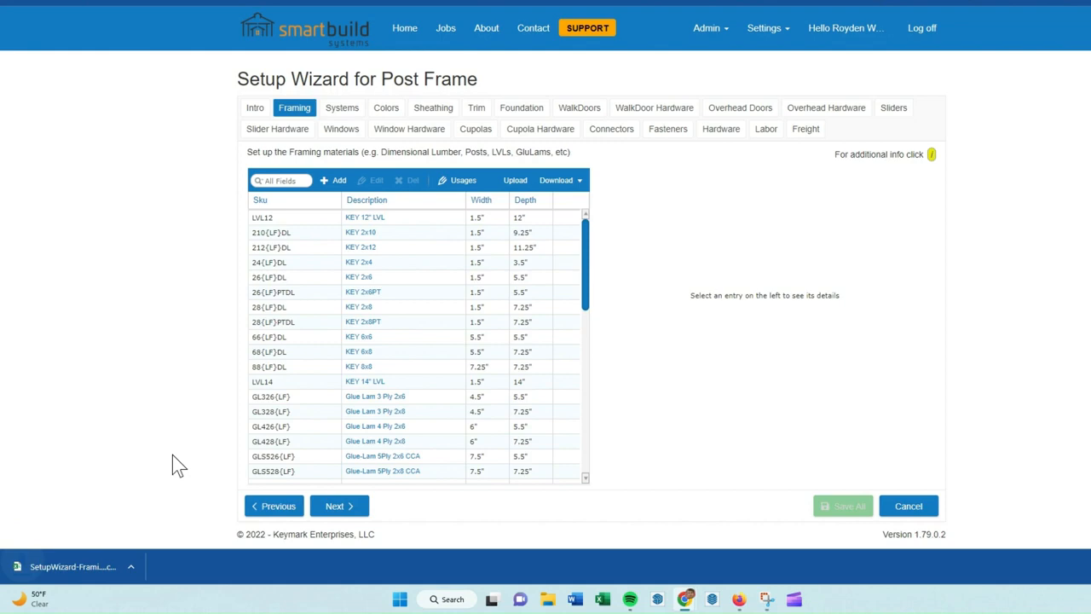
click(60, 567)
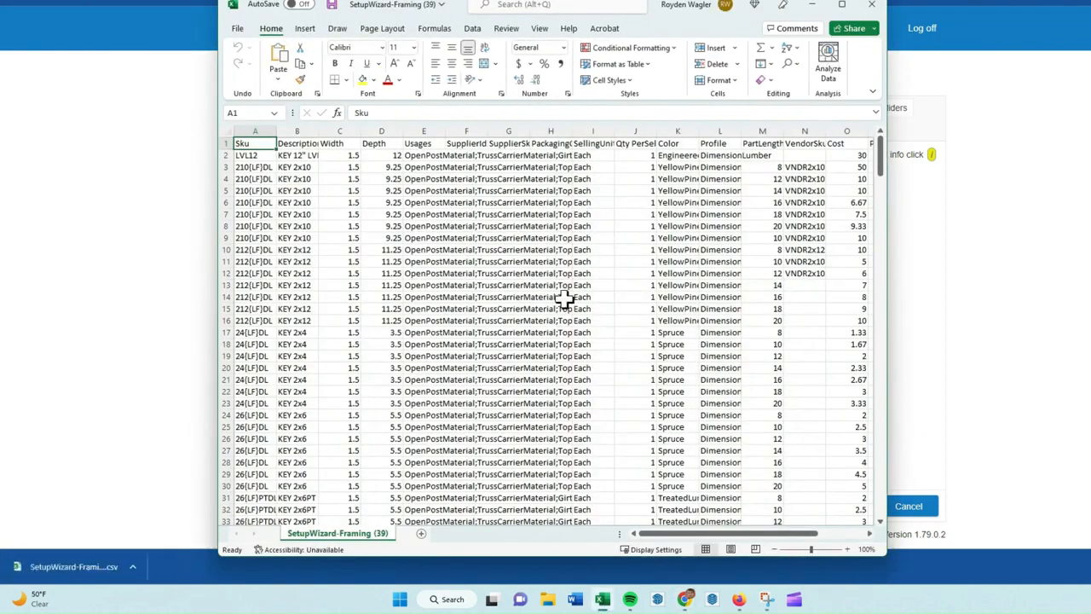
scroll(706, 537, right, 3)
scroll(706, 537, left, 3)
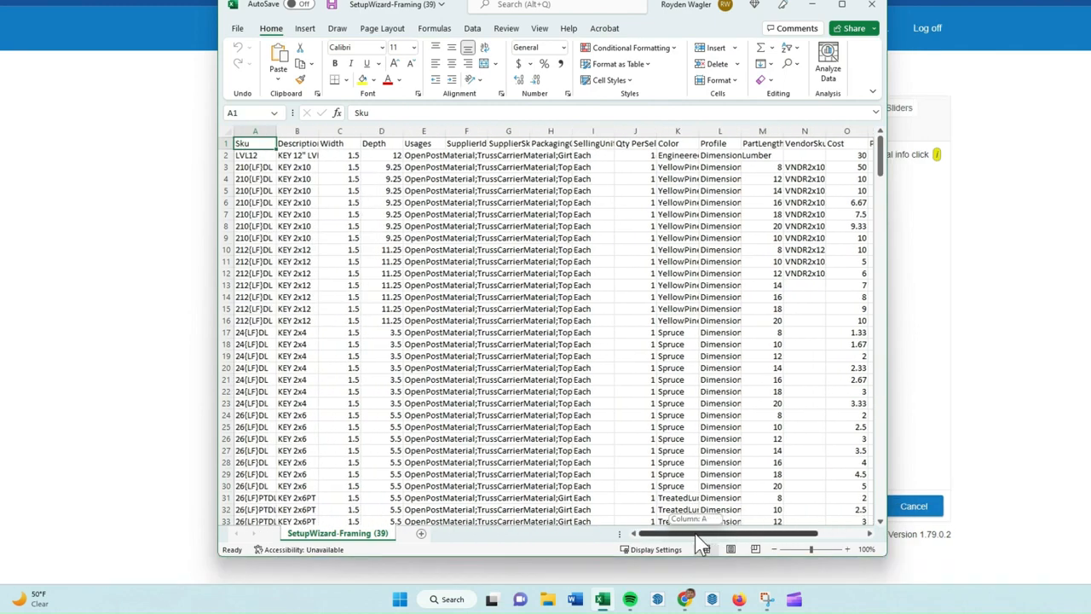
Widen the Color column and fill EngineeredLumber down from row 86 to row 192
double_click(697, 127)
scroll(733, 192, down, 10)
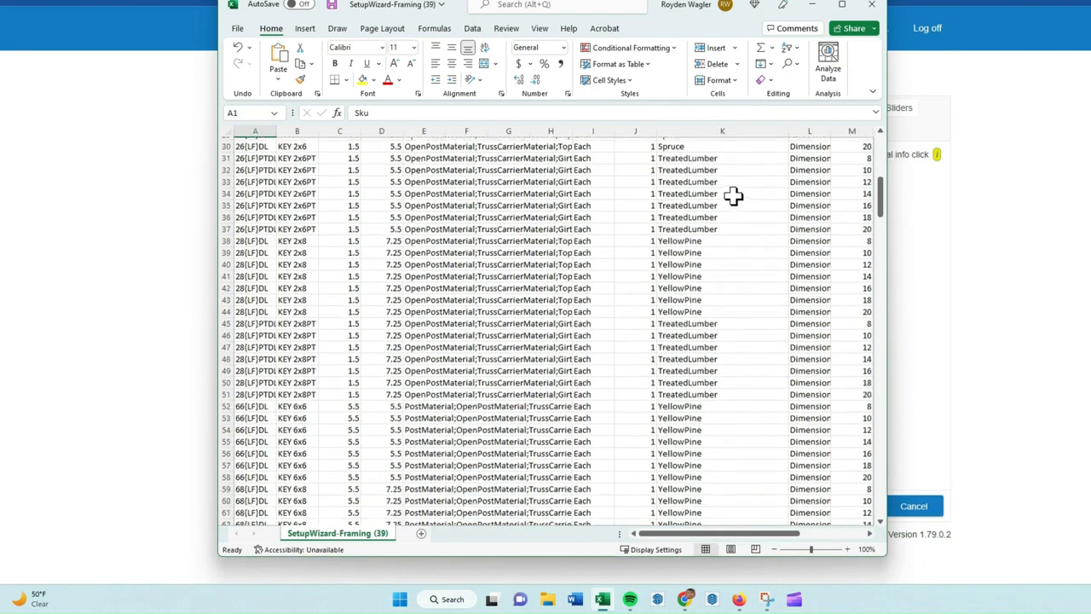
scroll(733, 194, down, 8)
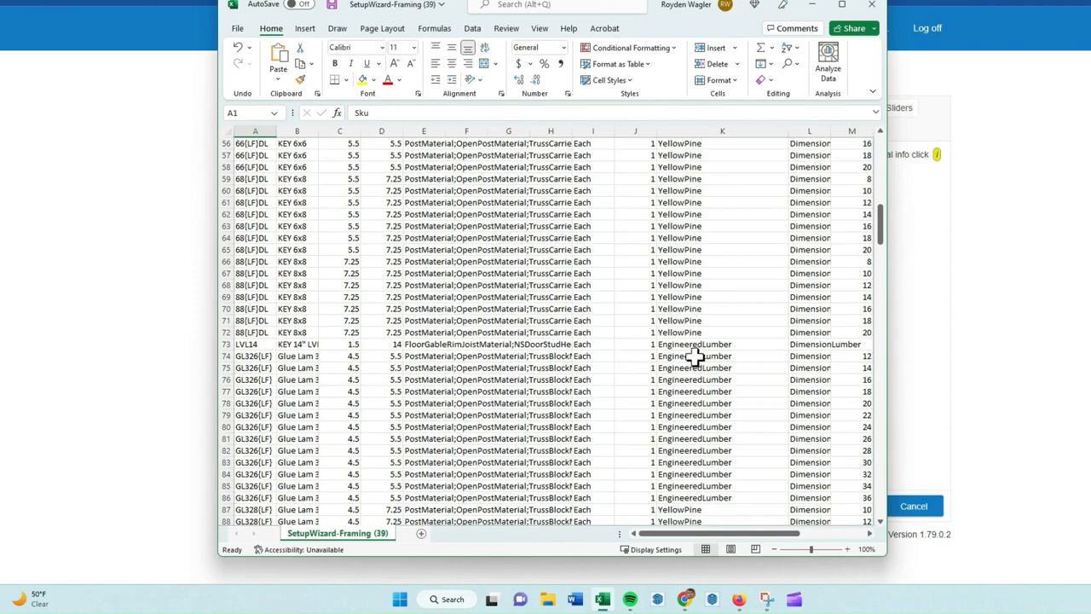
scroll(694, 358, up, 4)
click(772, 214)
drag(787, 220, 767, 464)
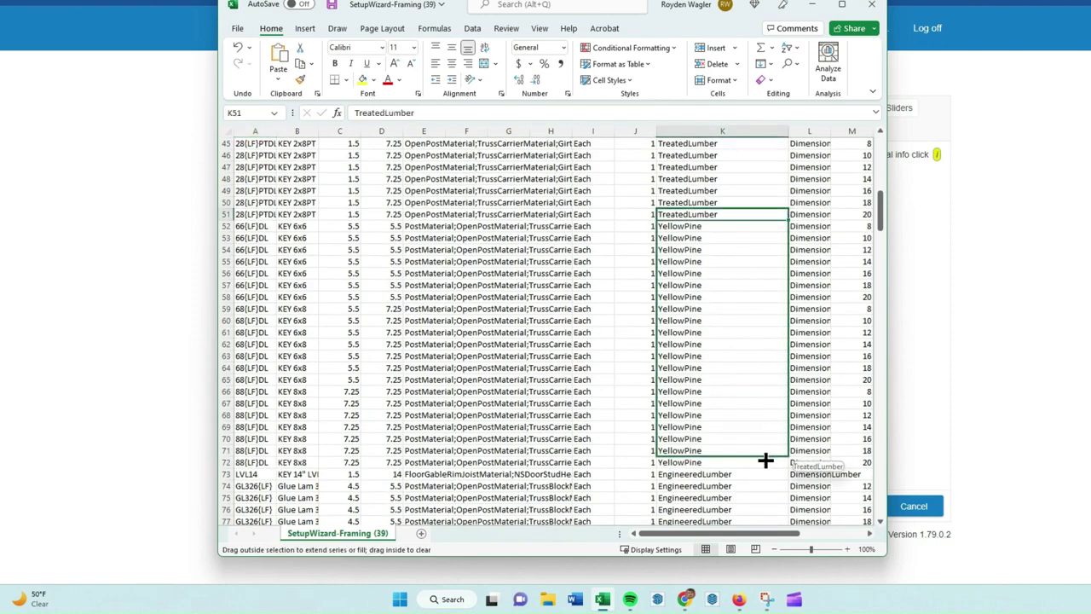
scroll(731, 358, down, 7)
click(731, 367)
drag(788, 374, 771, 555)
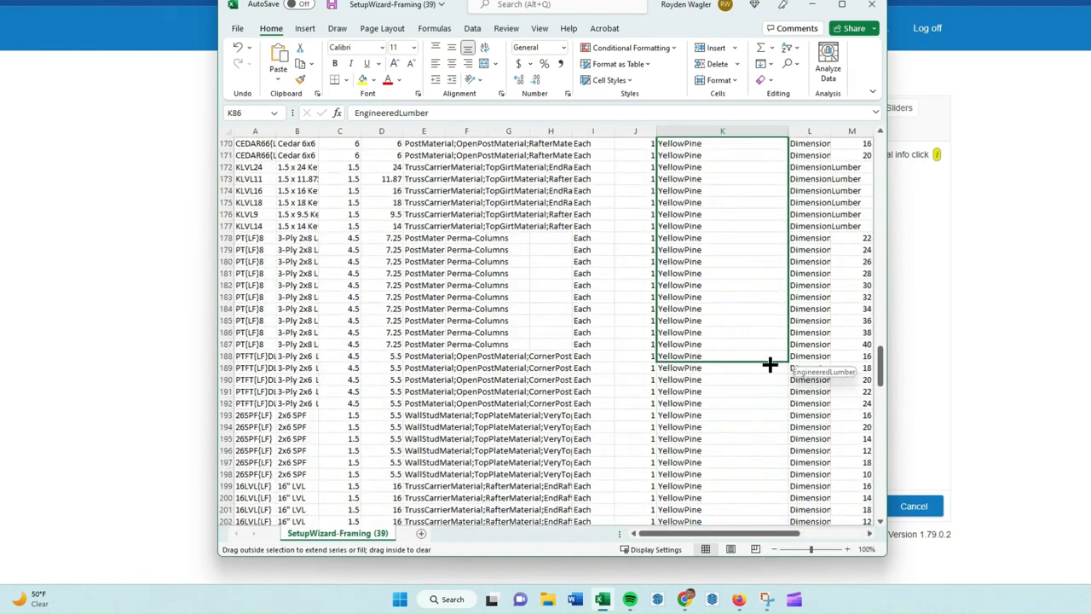
drag(771, 556, 758, 397)
scroll(733, 367, down, 4)
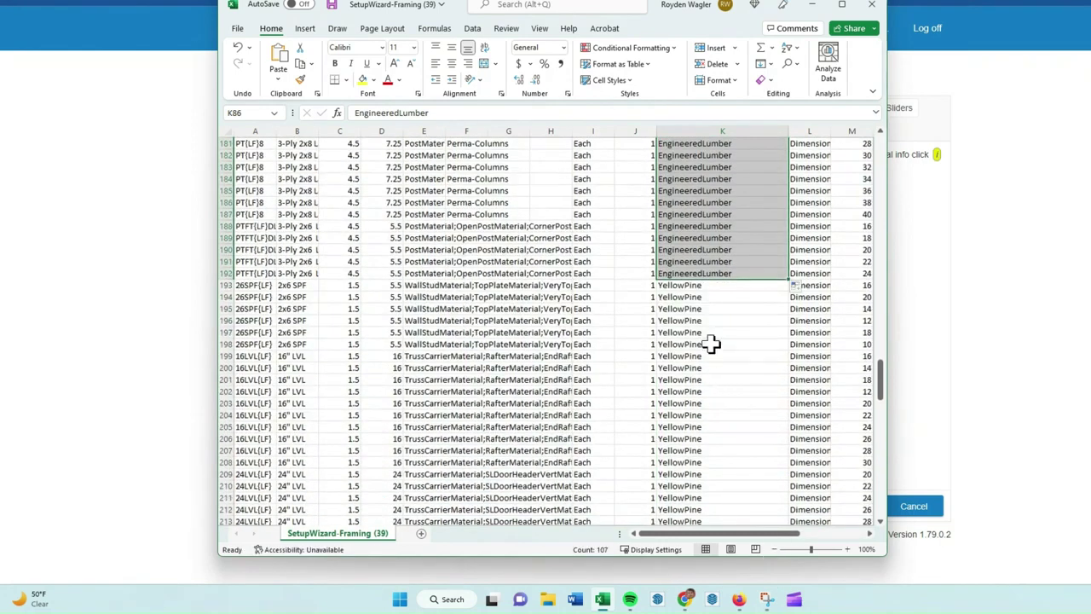
Enter Spruce in row 193 and fill it down to row 198
click(696, 288)
text(Spruce)
key(Return)
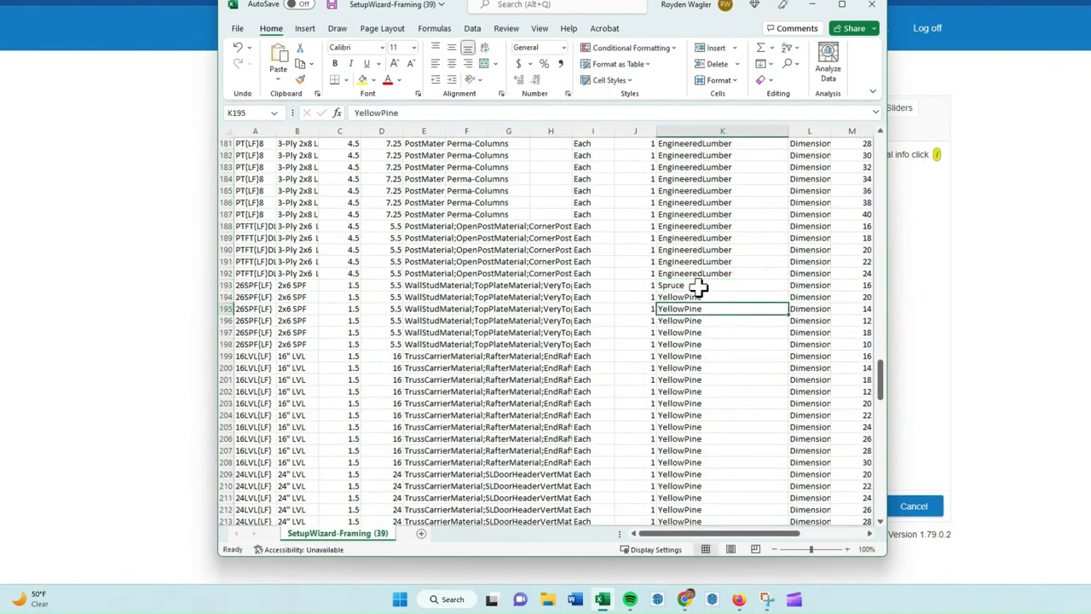
click(696, 287)
mouse_move(788, 290)
mouse_down()
mouse_move(771, 394)
mouse_move(768, 348)
mouse_up()
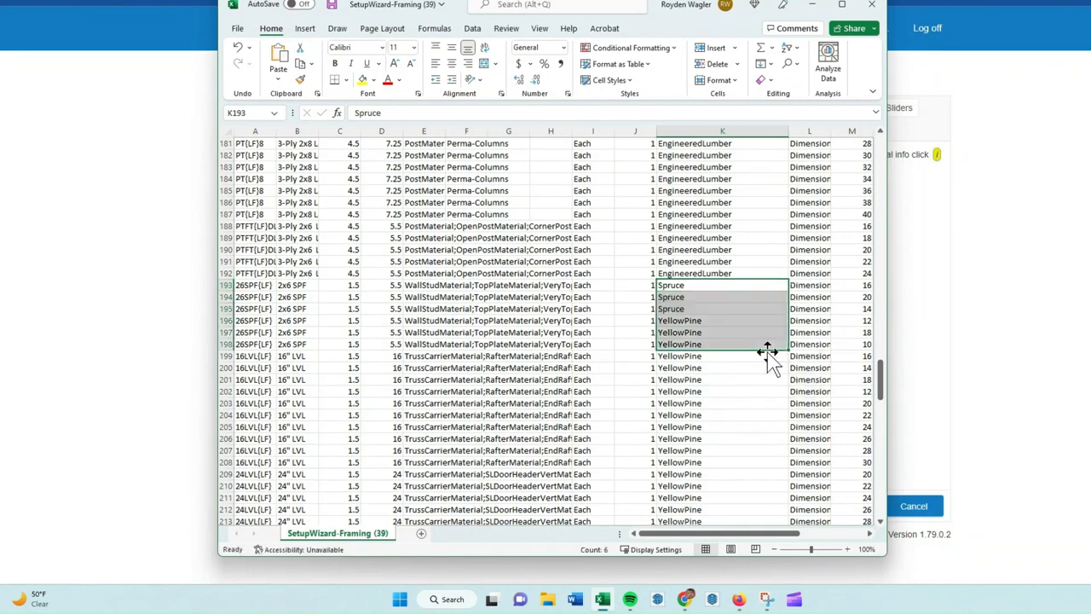
Copy EngineeredLumber into row 199 and fill it further down the Color column
right_click(699, 272)
click(732, 239)
click(703, 356)
right_click(702, 356)
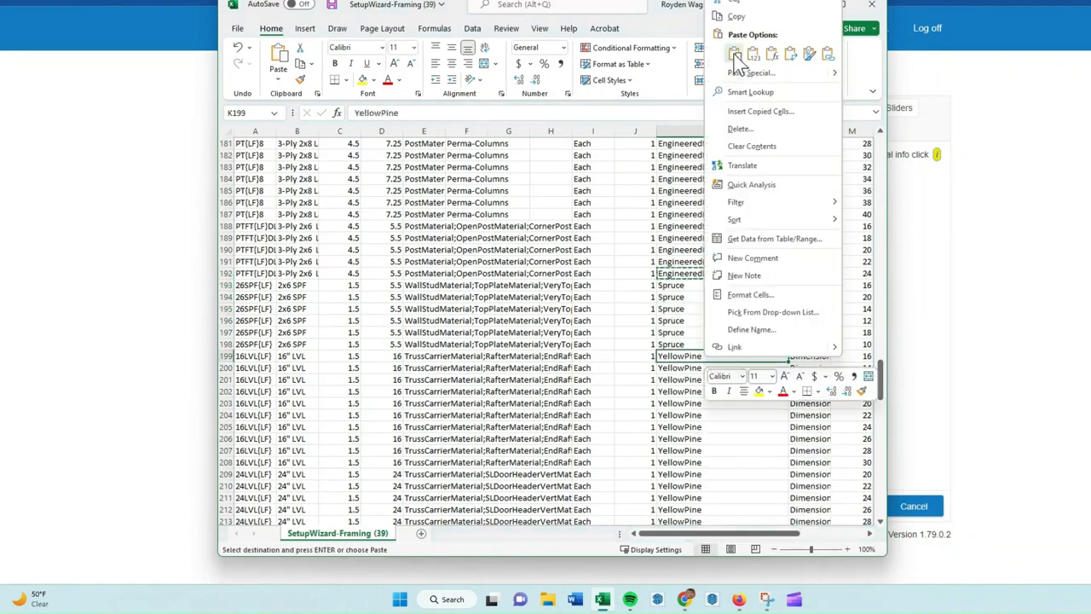
click(733, 54)
mouse_move(787, 362)
mouse_down()
mouse_move(787, 521)
mouse_move(738, 385)
mouse_up()
scroll(699, 287, up, 15)
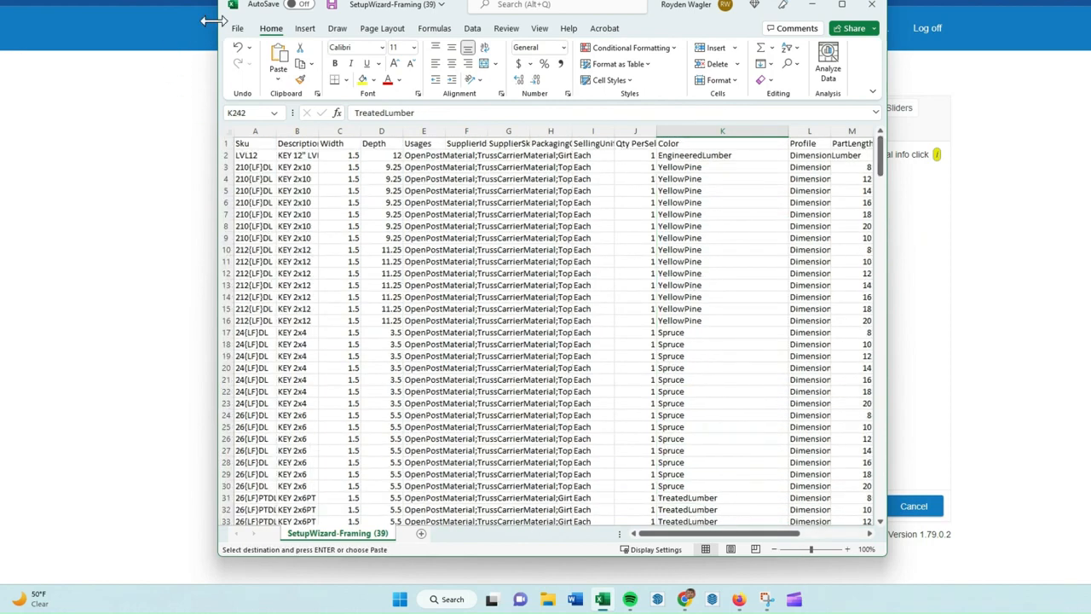
Save the edited framing workbook
click(237, 28)
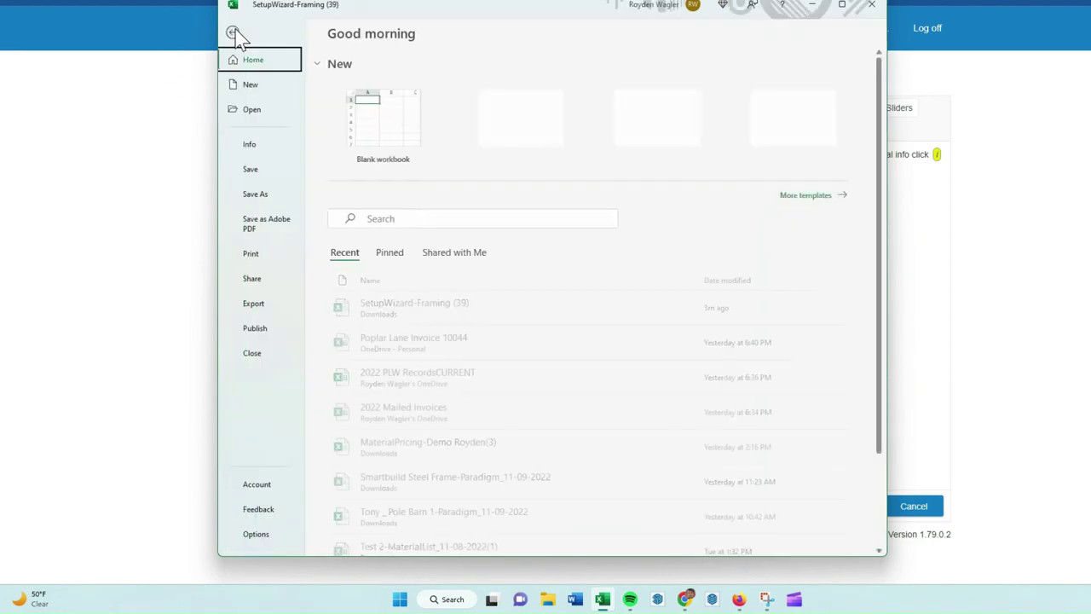
click(259, 170)
Back in the Framing step, upload the SetupWizard-Framing (39) spreadsheet
click(164, 174)
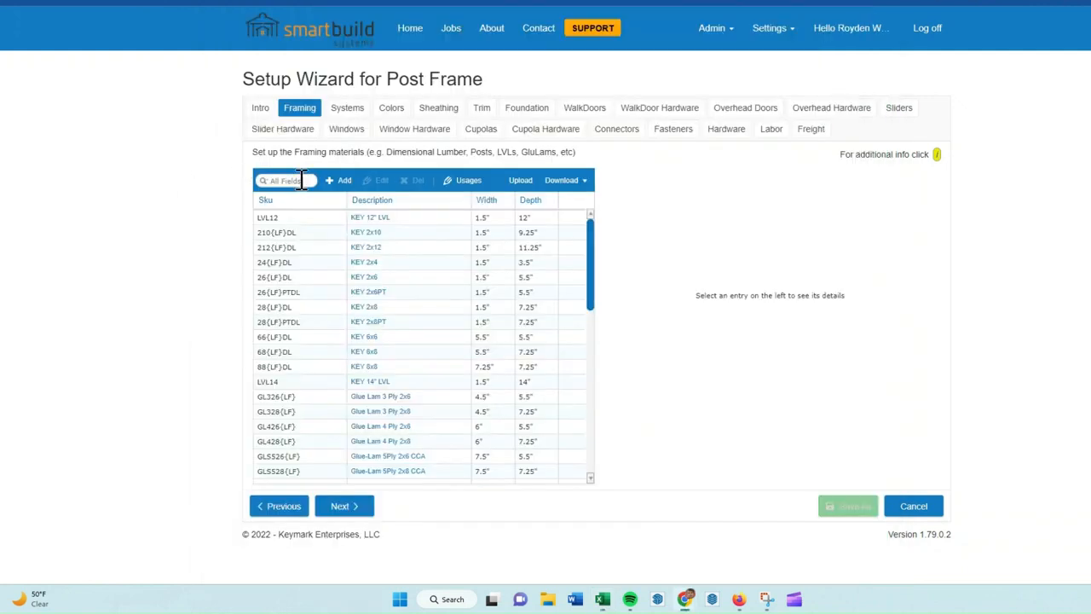
click(534, 184)
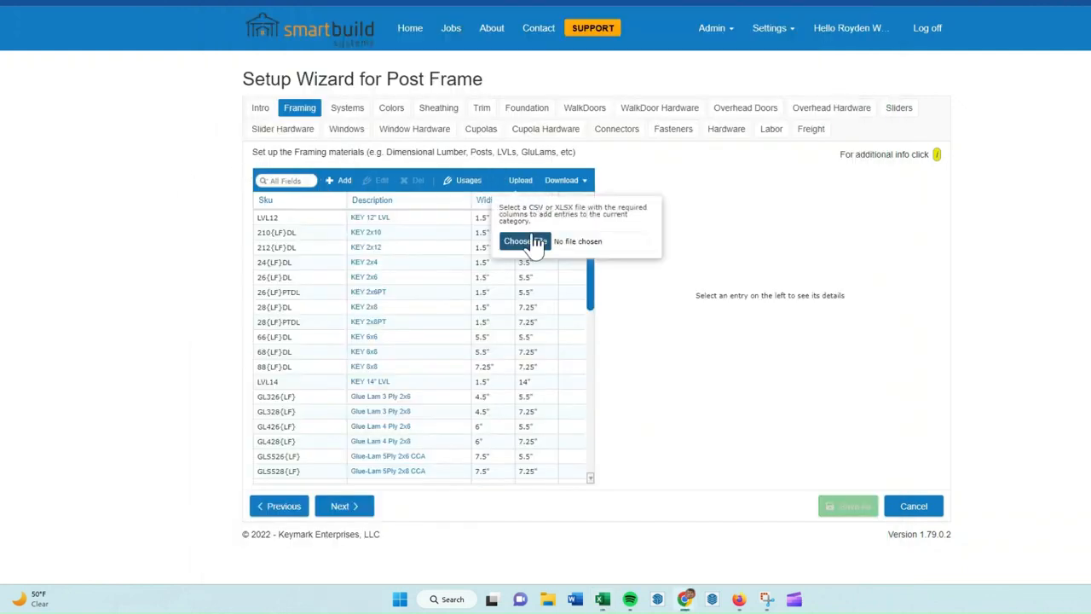
click(522, 241)
click(238, 61)
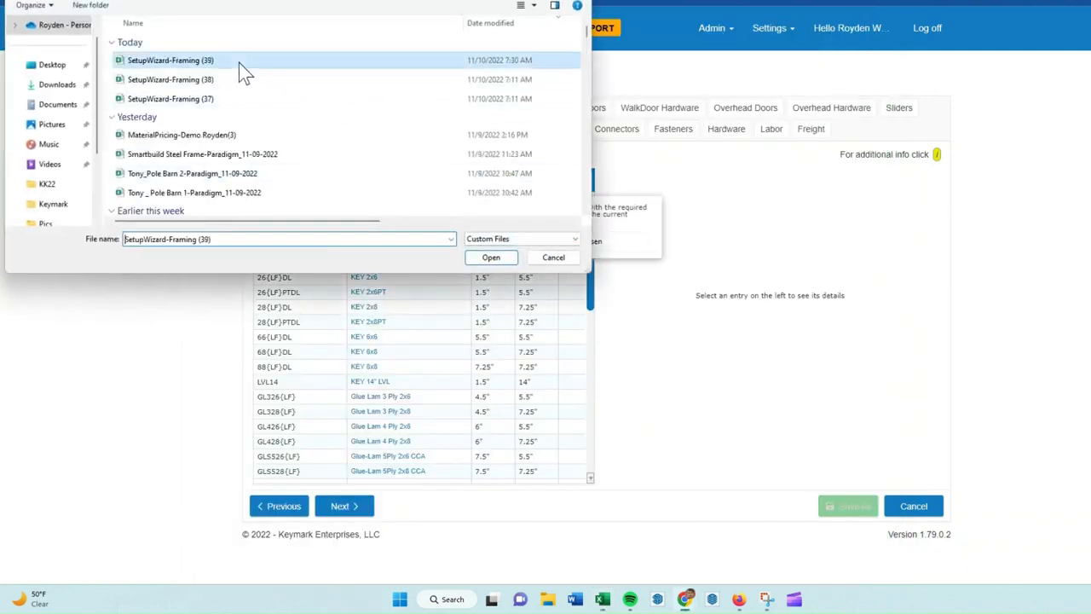
click(491, 258)
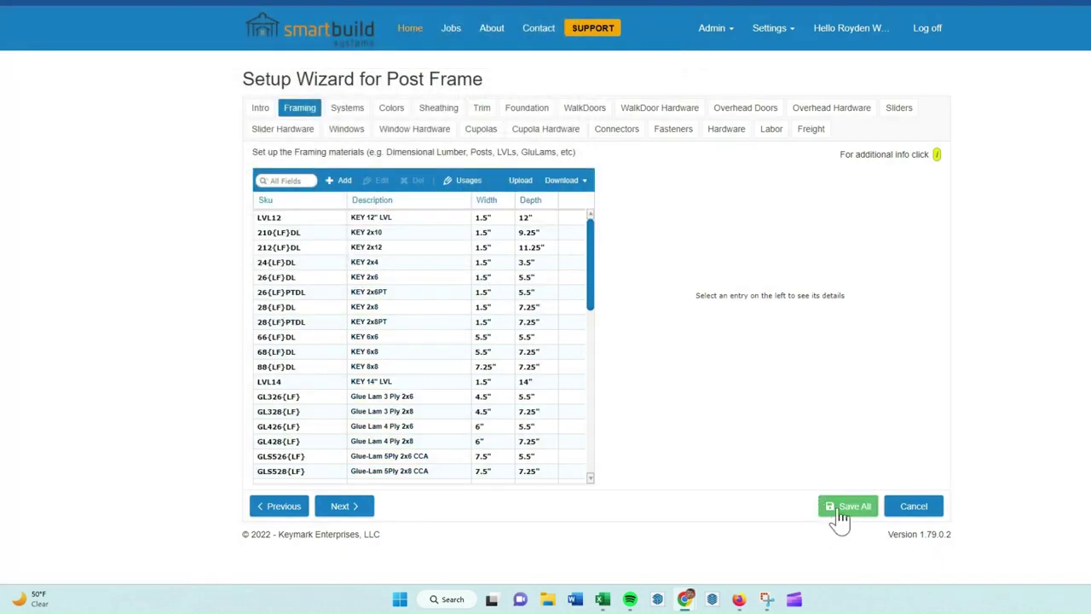
Save all Setup Wizard changes with Builder's Cost at Supplier Price and acknowledge the notice
click(848, 506)
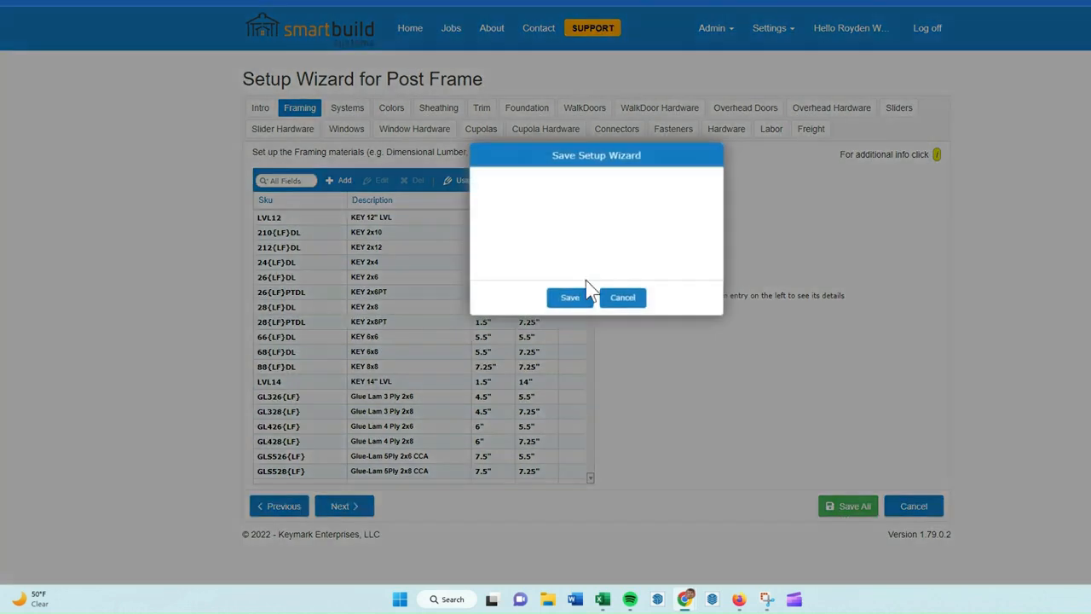
click(571, 260)
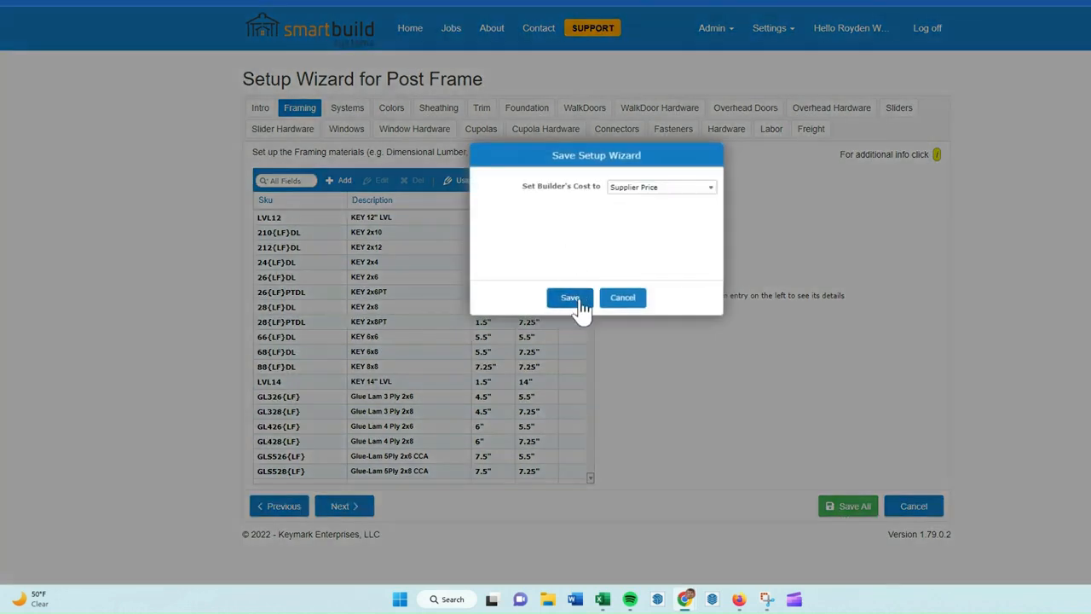
click(570, 297)
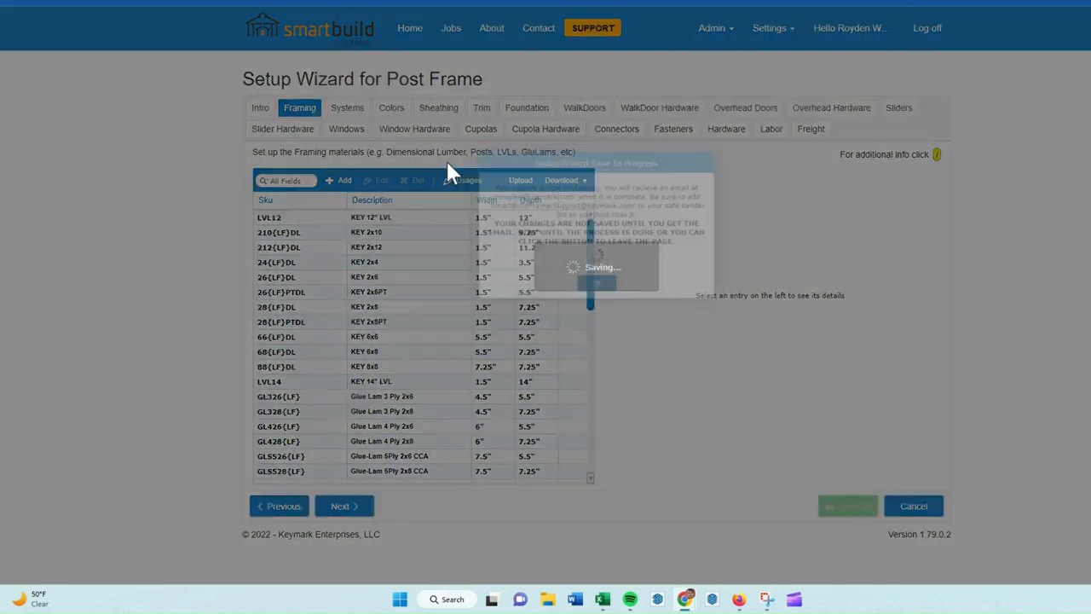
click(609, 297)
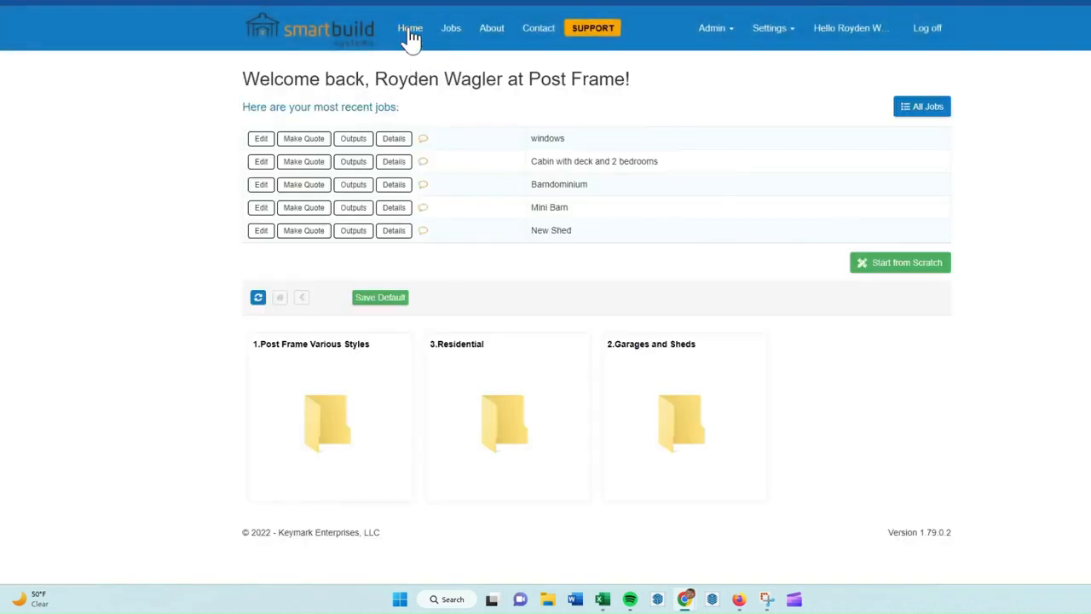
Reopen the windows job in the 3D editor and orbit to view the colored framing members
click(261, 139)
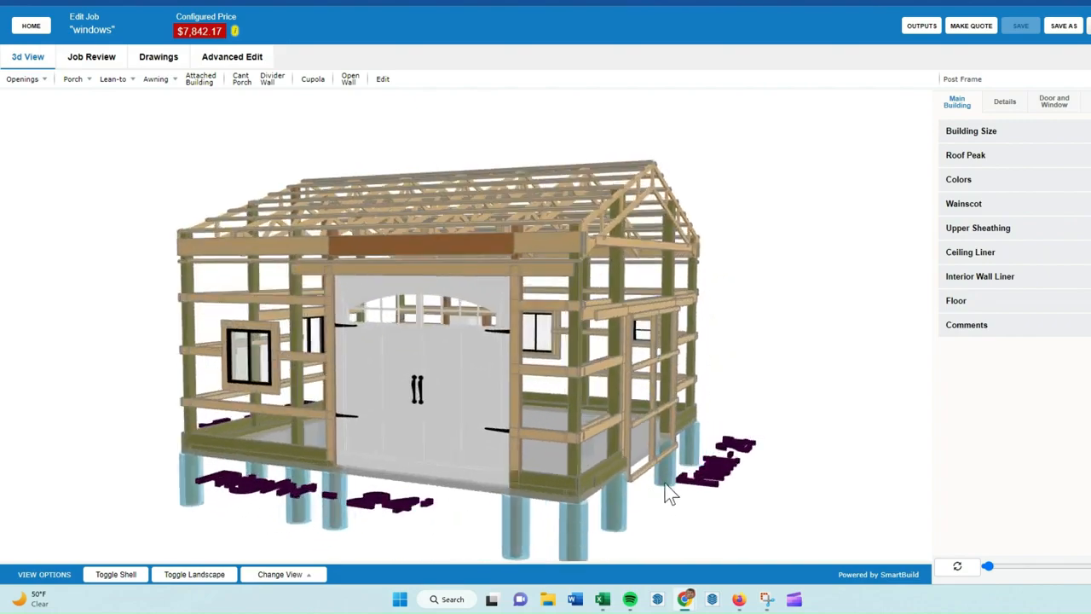
drag(670, 495, 652, 498)
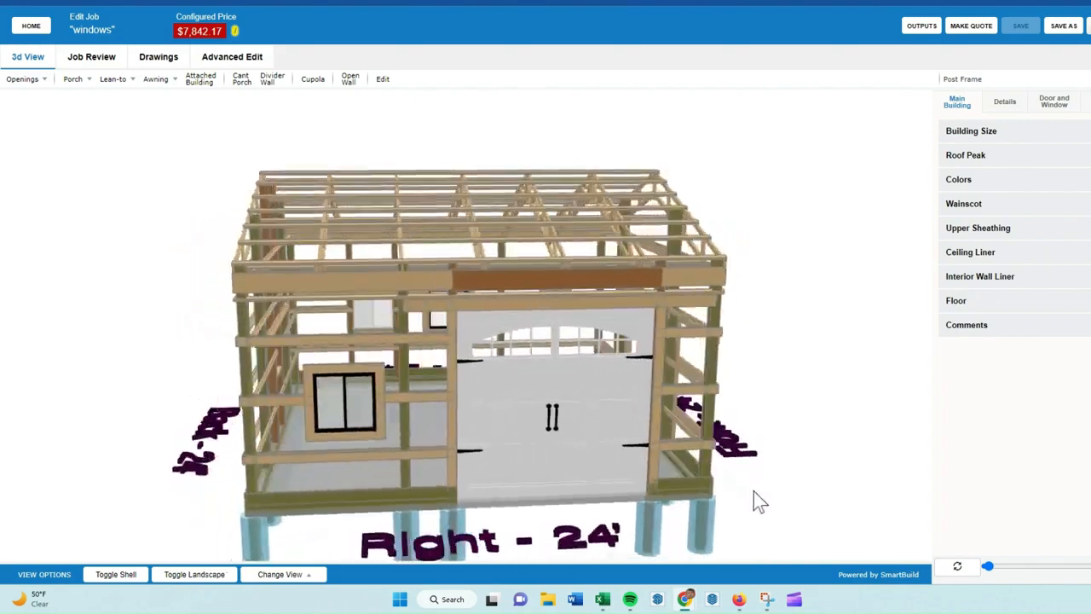
mouse_move(652, 499)
mouse_down()
mouse_move(789, 510)
mouse_move(651, 480)
mouse_up()
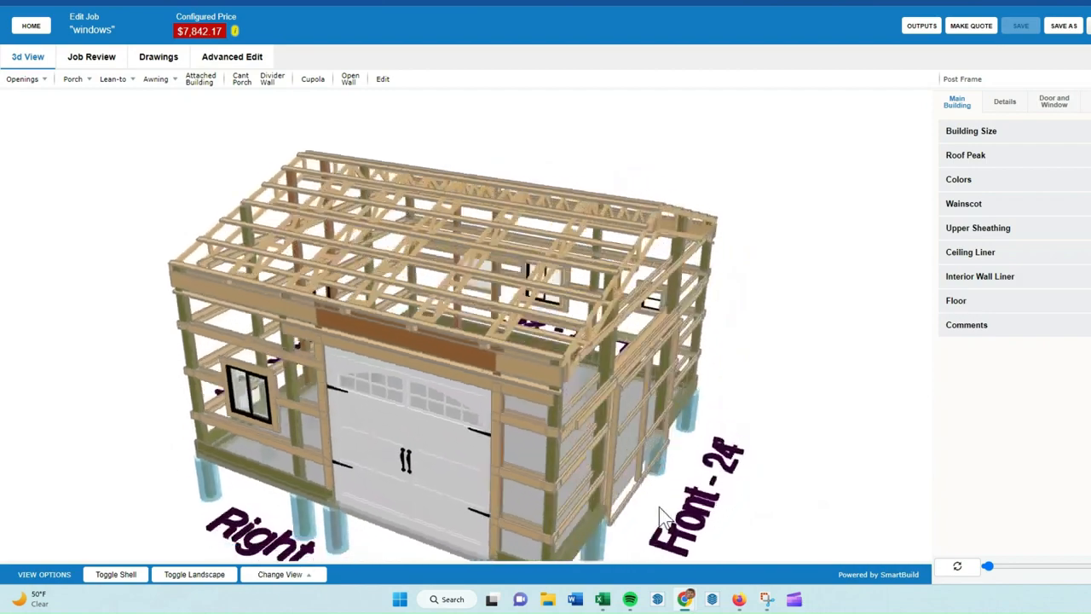